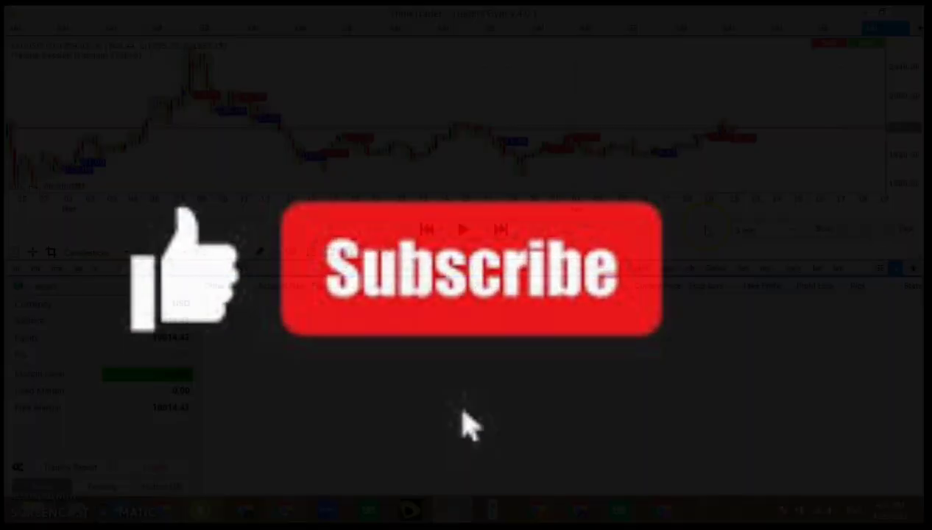
Create a simulated 10000 USD account at 1:100 leverage and enlarge the chart area.
left_click(652, 254)
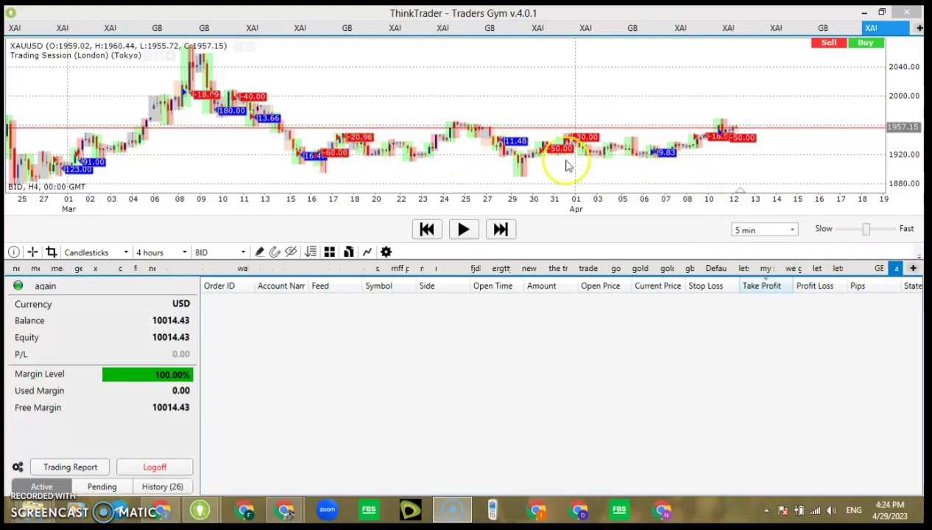
left_click(913, 269)
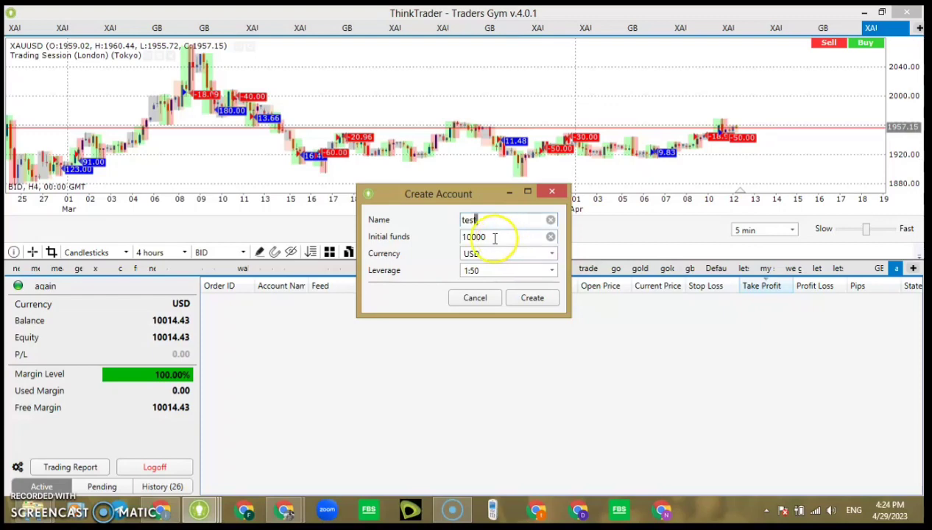
left_click(503, 274)
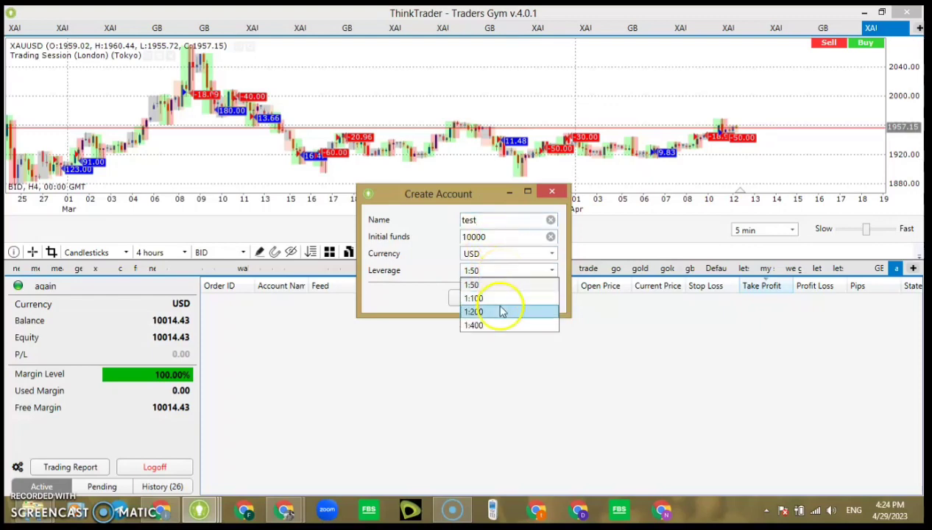
left_click(503, 301)
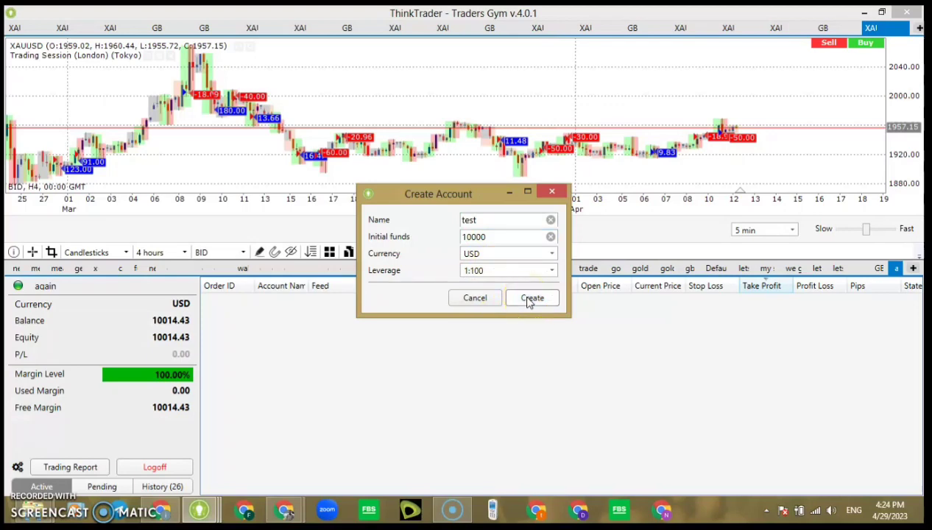
left_click(528, 301)
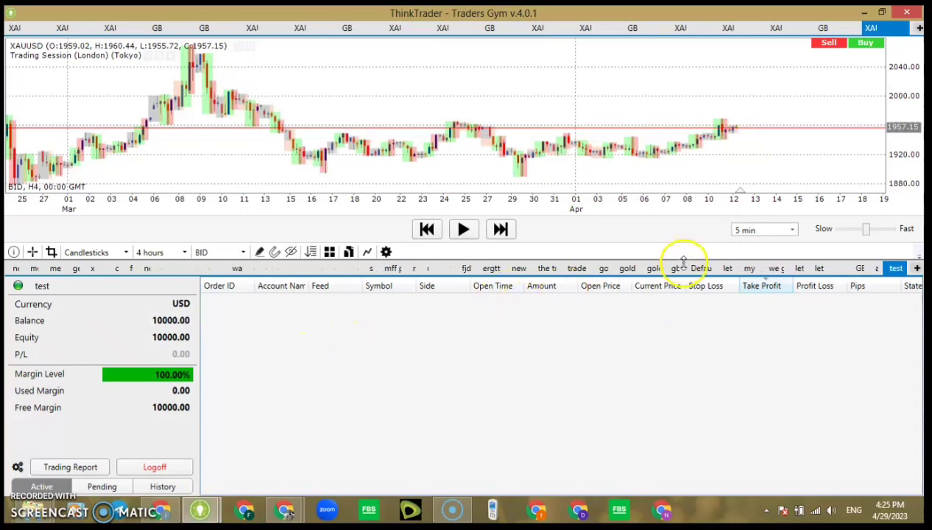
left_click_drag(684, 261, 45, 427)
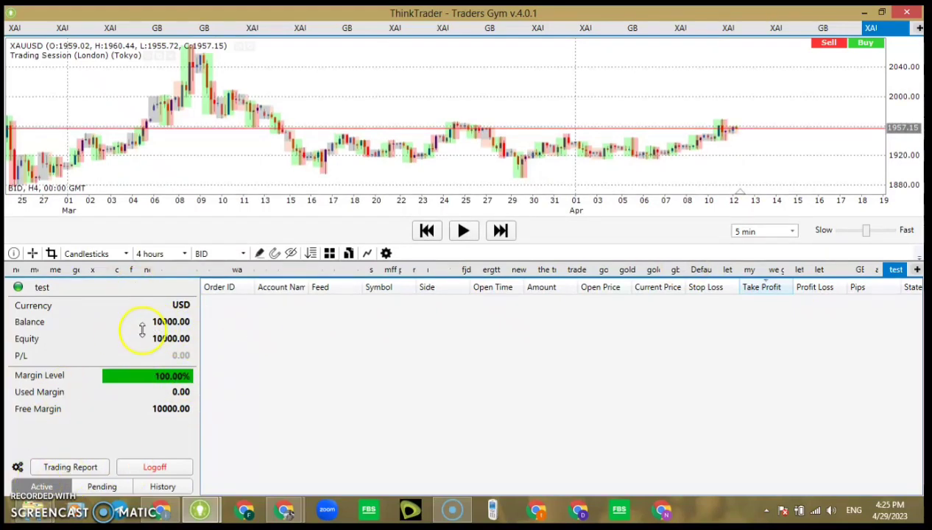
left_click_drag(143, 330, 219, 318)
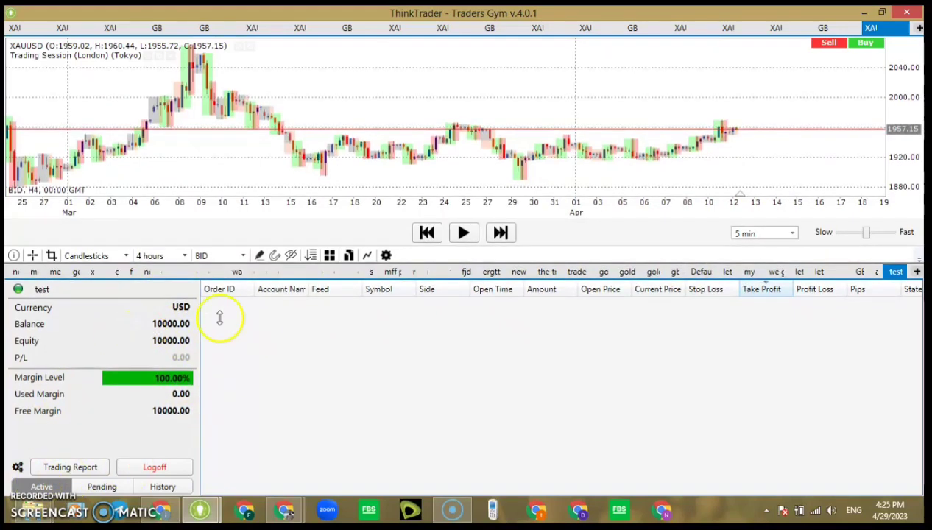
Start a GBPUSD simulation on the 15 min timescale from Apr 29, 2022 to Apr 29, 2023.
left_click(919, 28)
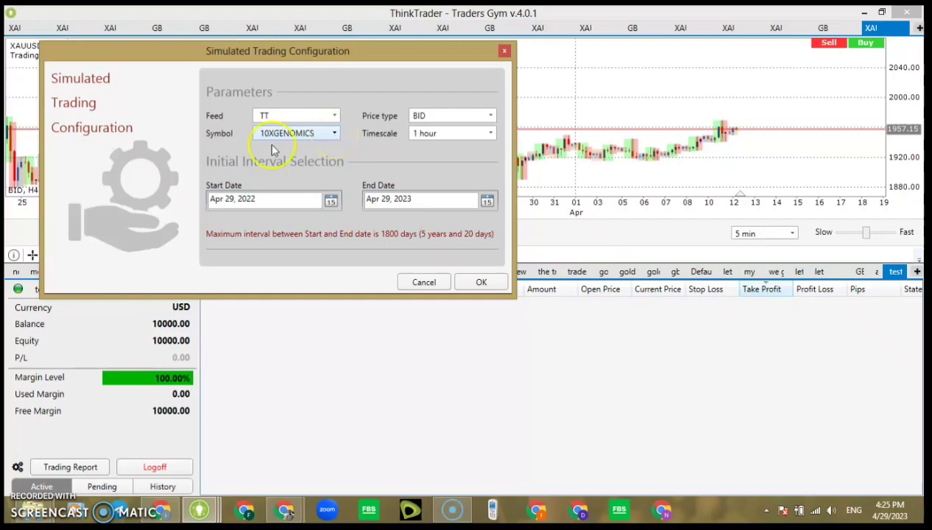
left_click(452, 236)
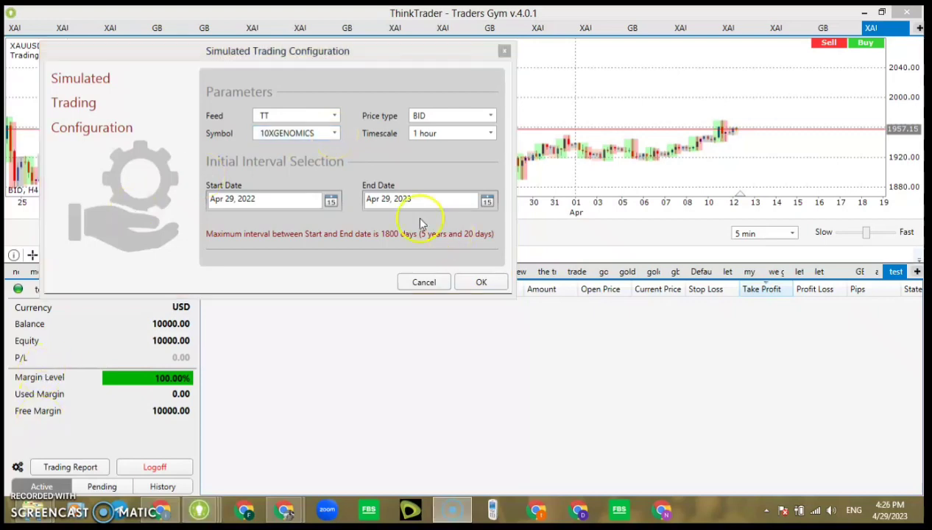
left_click(324, 137)
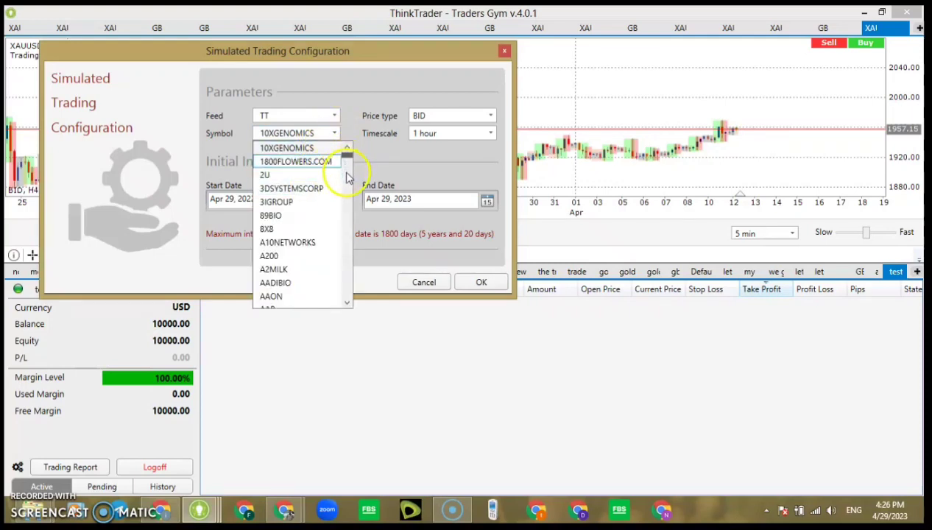
scroll(356, 149, "down", 15)
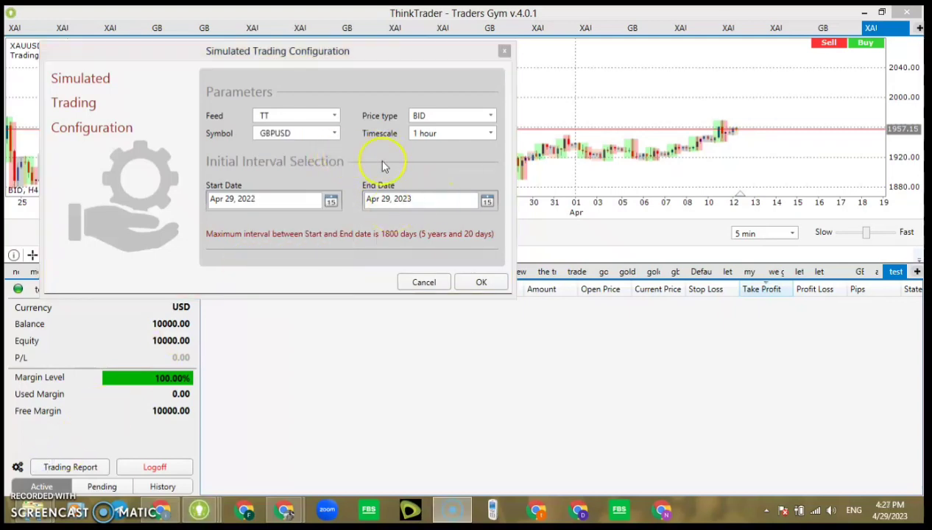
left_click(303, 133)
left_click(435, 134)
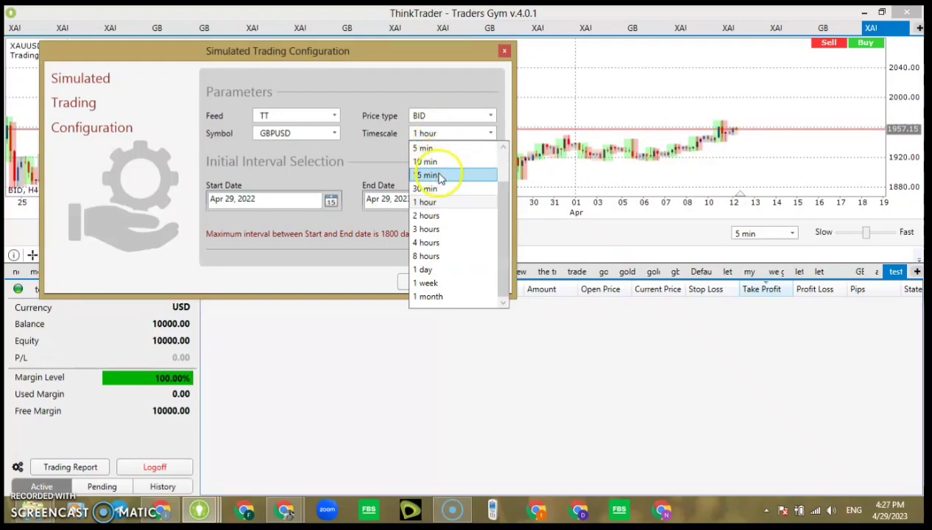
left_click(441, 176)
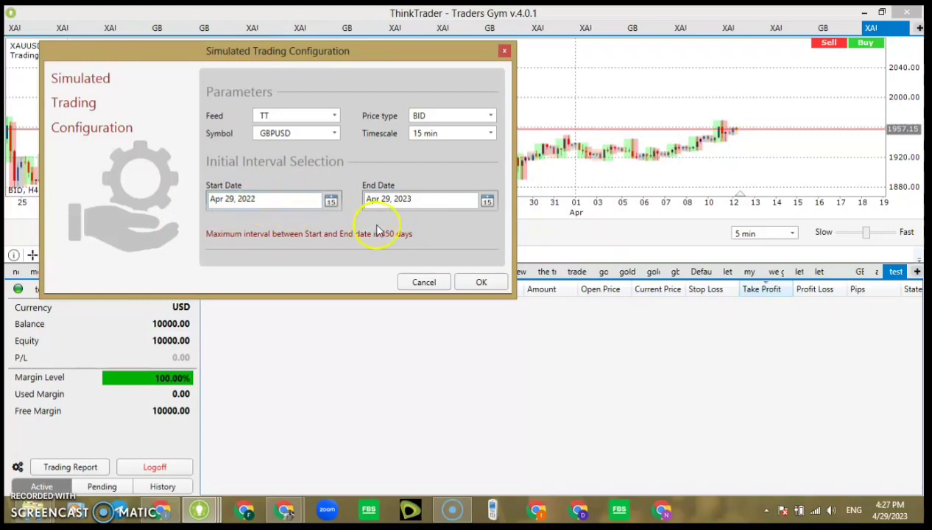
left_click(481, 283)
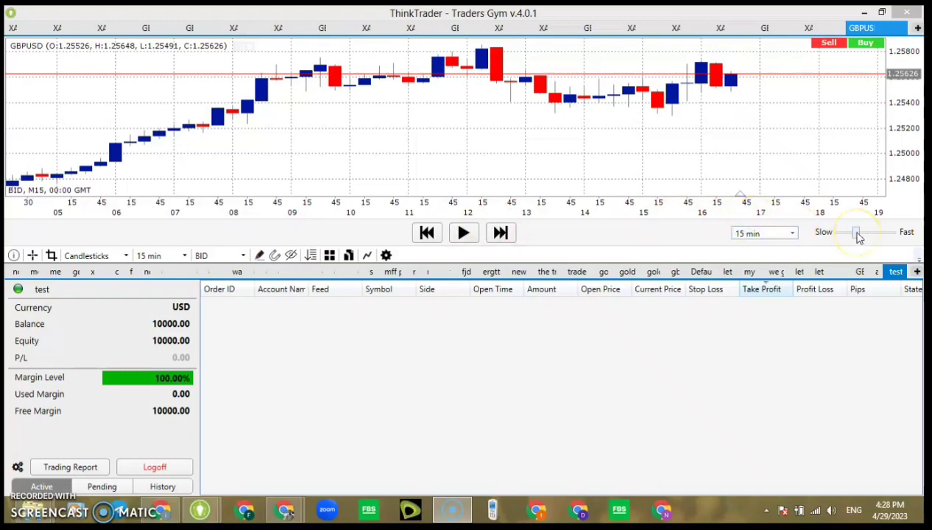
Replay GBPUSD at speed 50, raise it to maximum, then pause at the 1.25591 close.
mouse_move(858, 235)
left_mouse_down()
mouse_move(889, 236)
mouse_move(860, 246)
left_mouse_up()
left_click(464, 233)
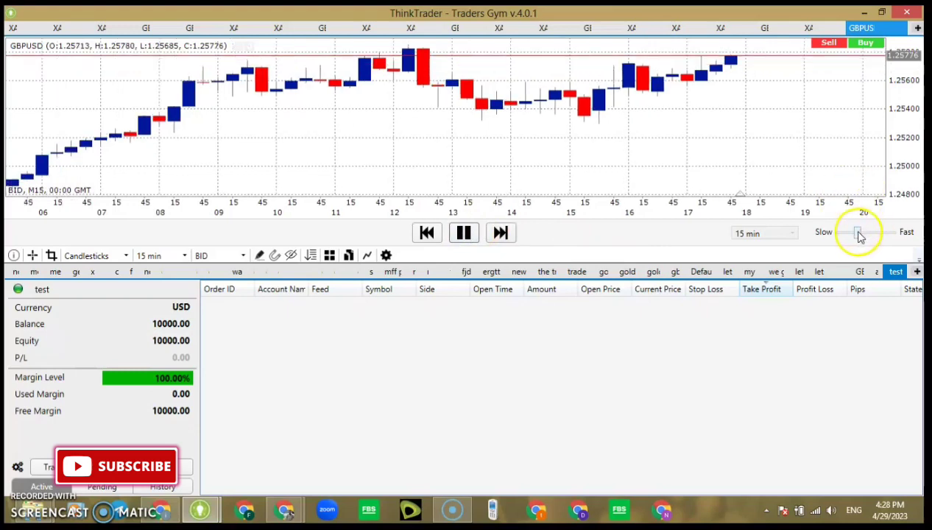
left_click_drag(858, 234, 918, 270)
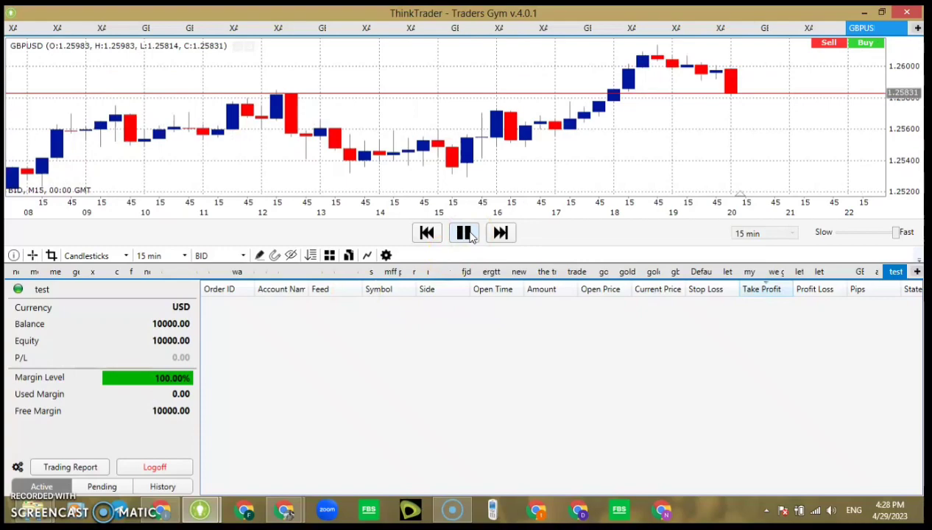
left_click(468, 234)
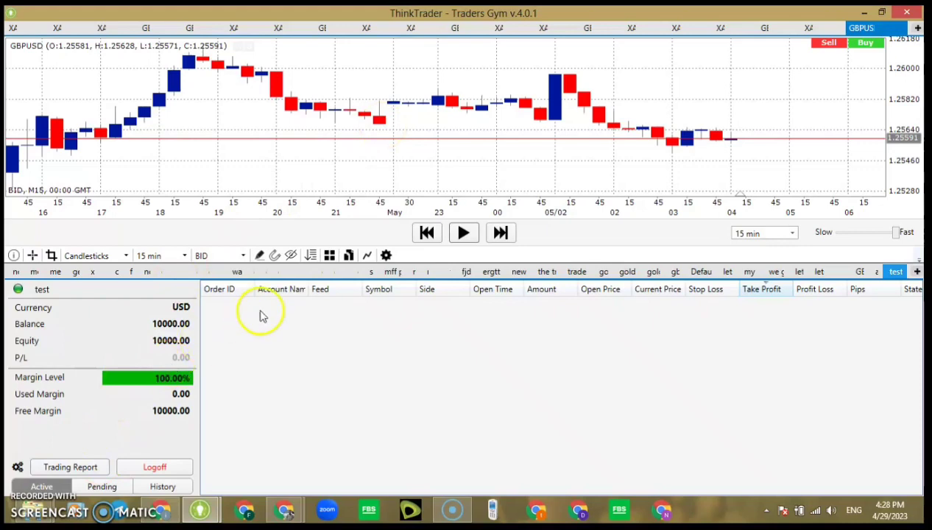
Keep the 15 min timeframe and Candlesticks chart type, then show the line, Fibonacci and Gann drawing tools.
left_click(183, 258)
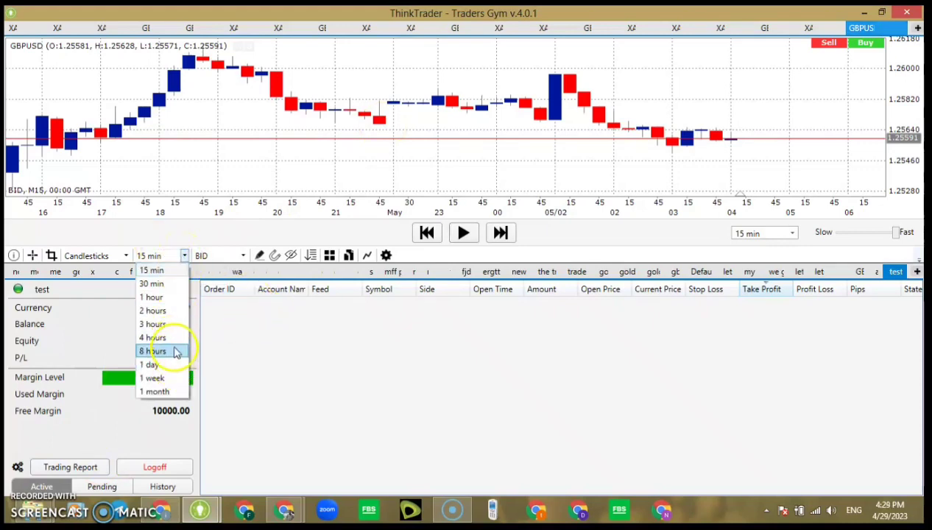
left_click(186, 262)
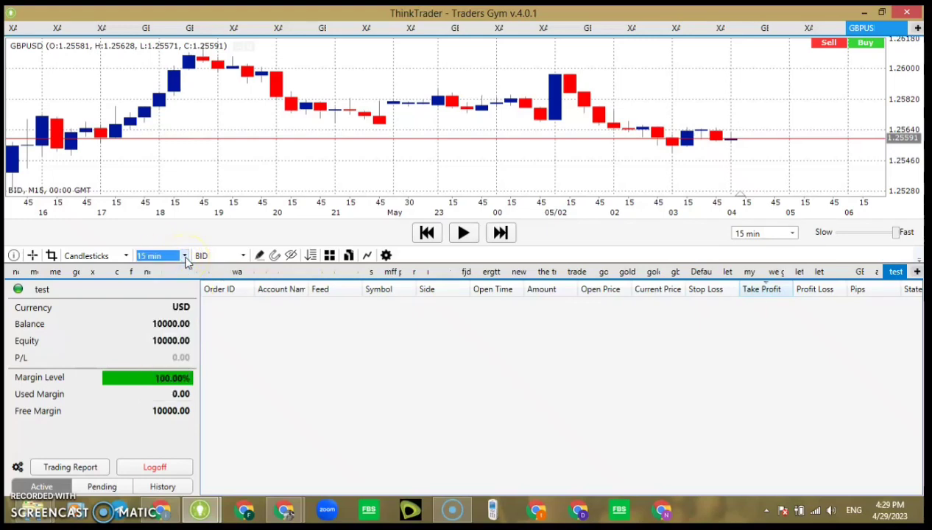
left_click(86, 258)
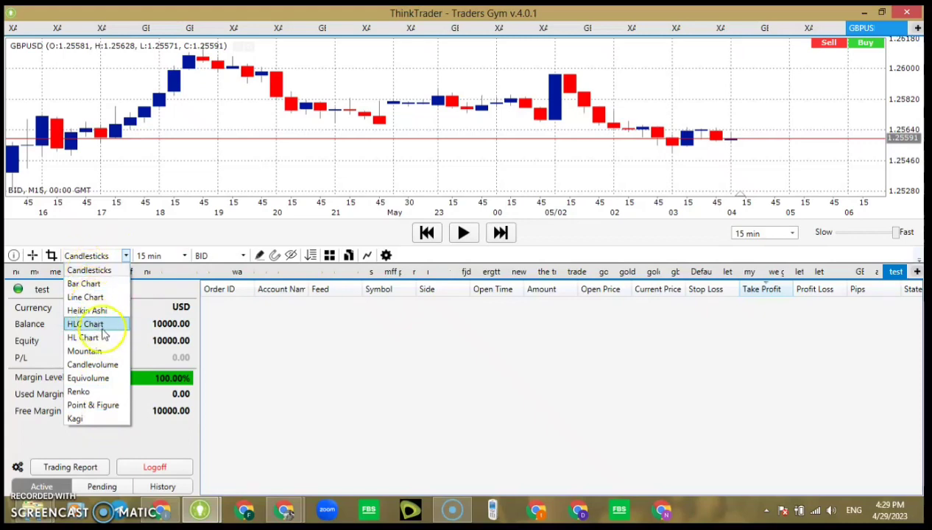
left_click(94, 271)
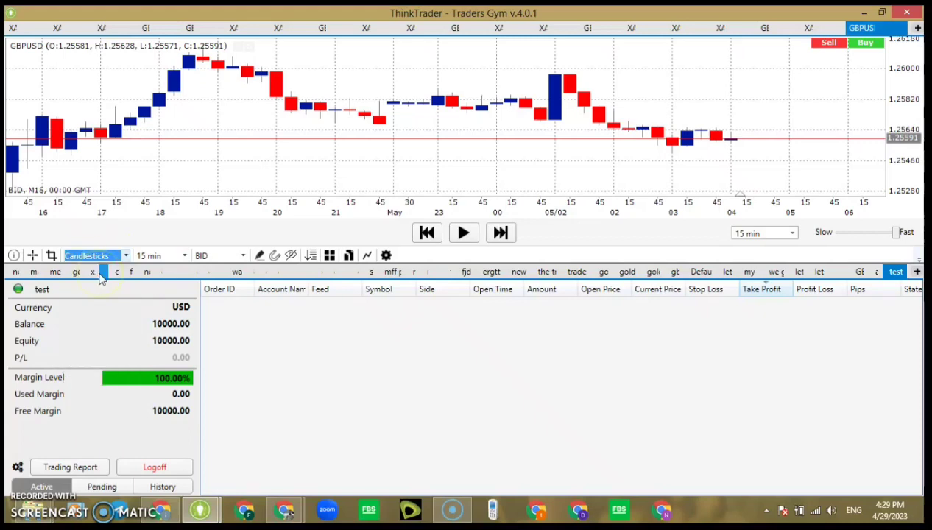
left_click(260, 255)
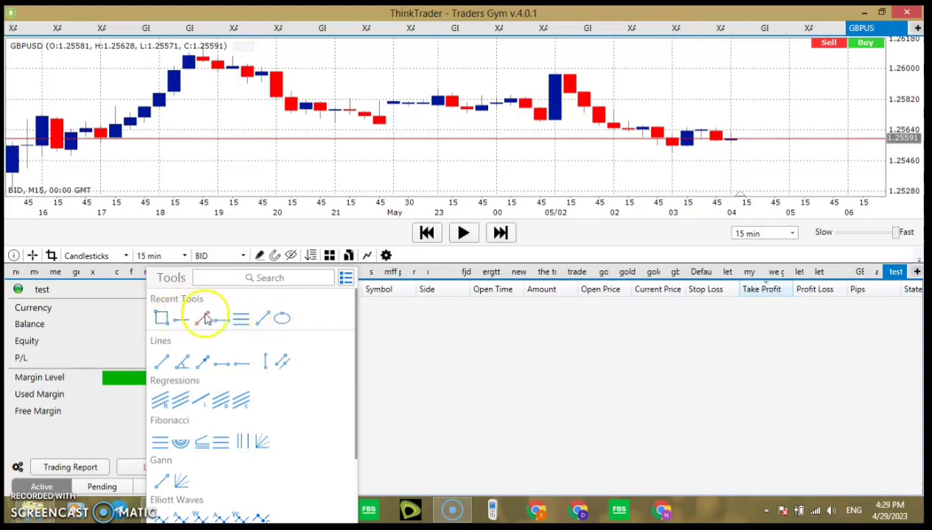
Dismiss the drawing tools and the Indicators panel, then make the chart area taller.
left_click(362, 167)
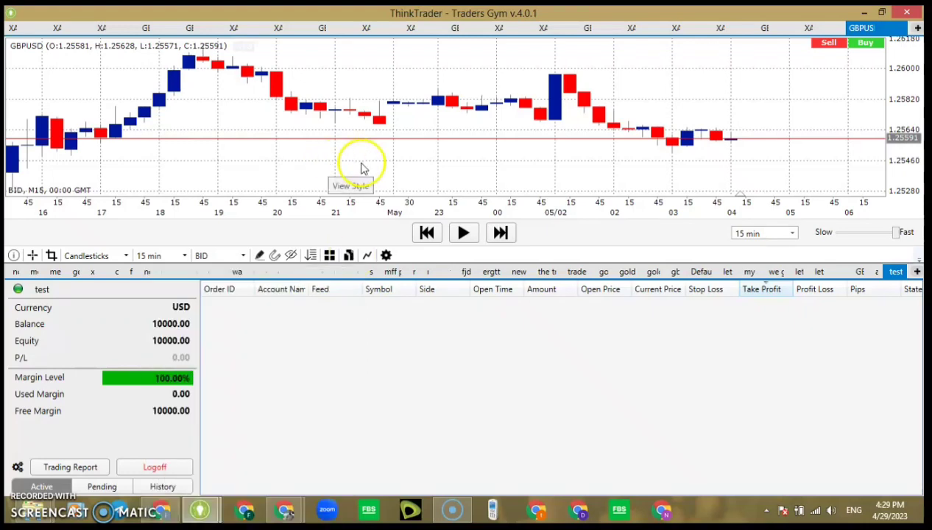
left_click(368, 255)
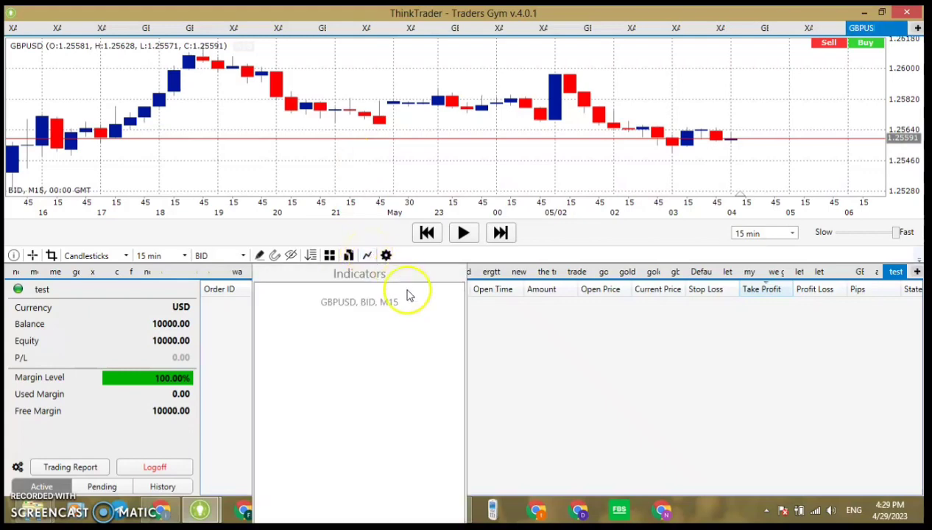
left_click_drag(417, 279, 407, 74)
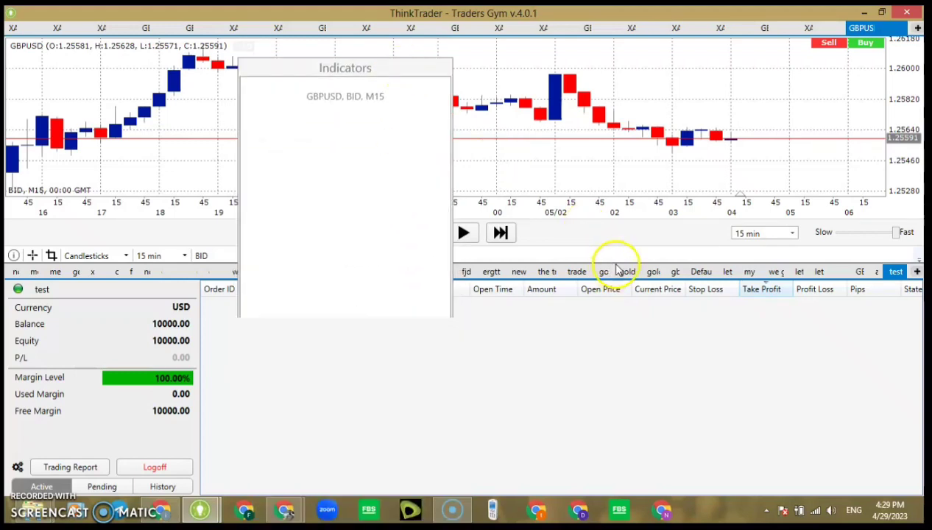
left_click(465, 168)
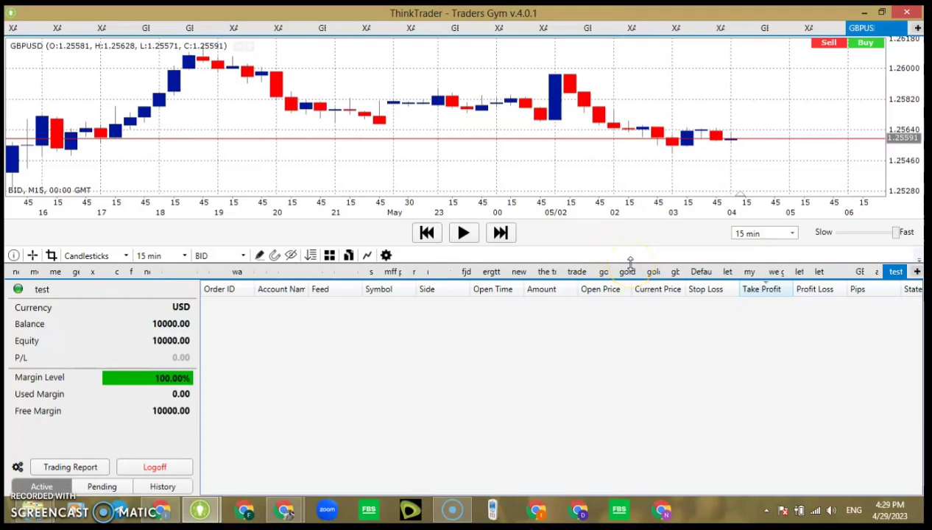
left_click_drag(630, 282, 640, 426)
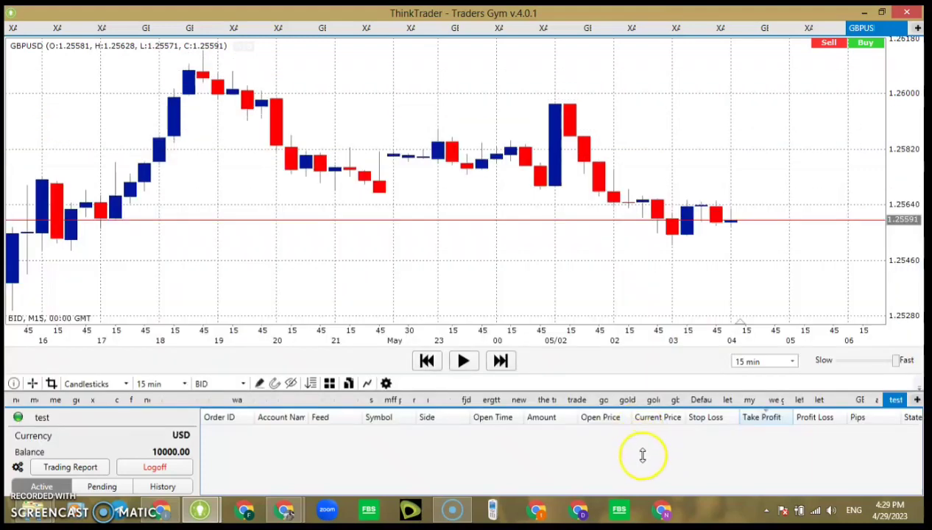
Enlarge the chart, browse indicators such as Accumulation Distribution Line, and close without adding any.
left_click_drag(626, 349, 617, 481)
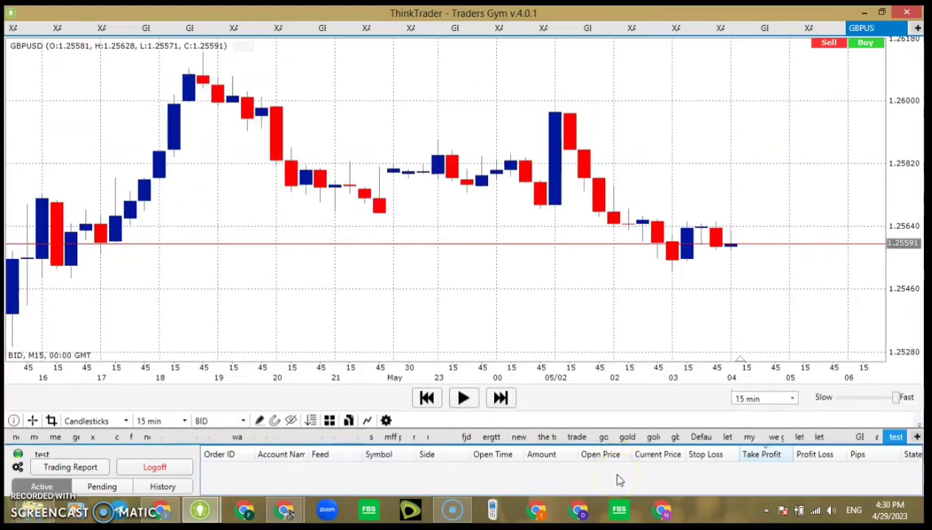
left_click(367, 420)
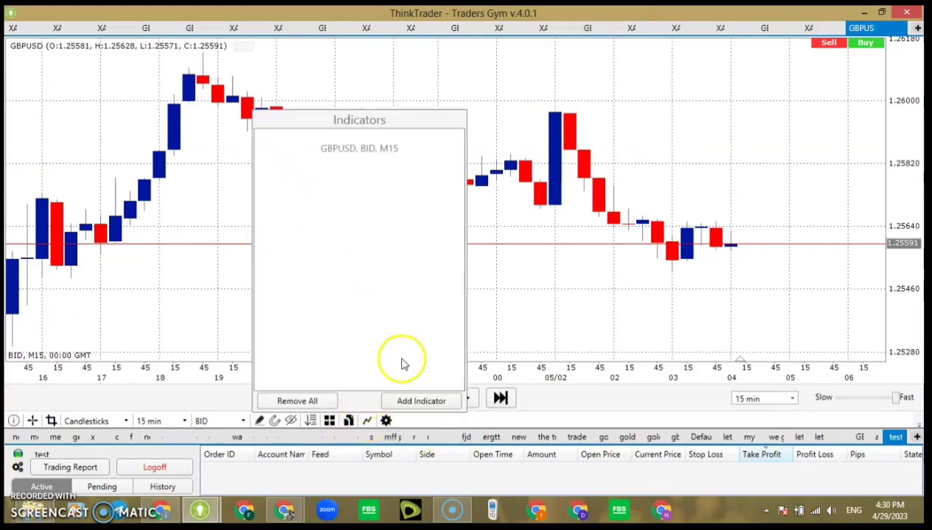
left_click(430, 402)
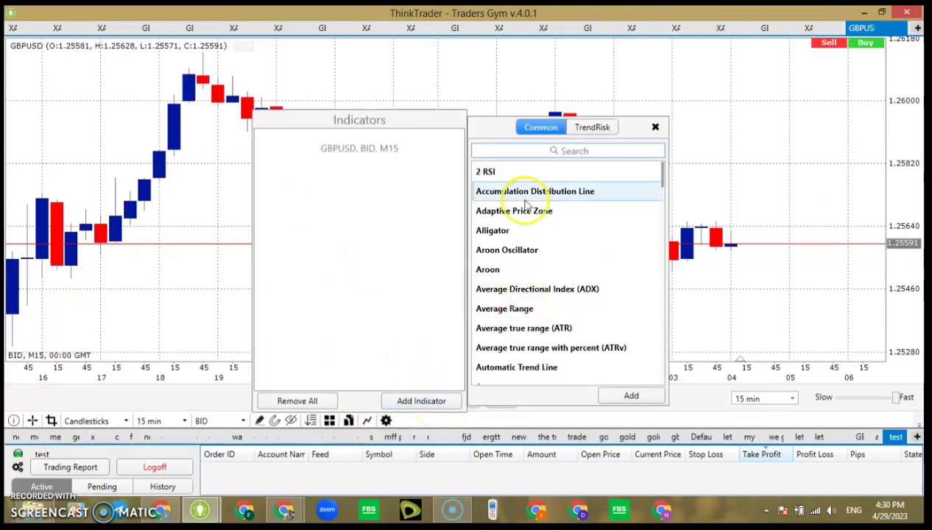
left_click(655, 194)
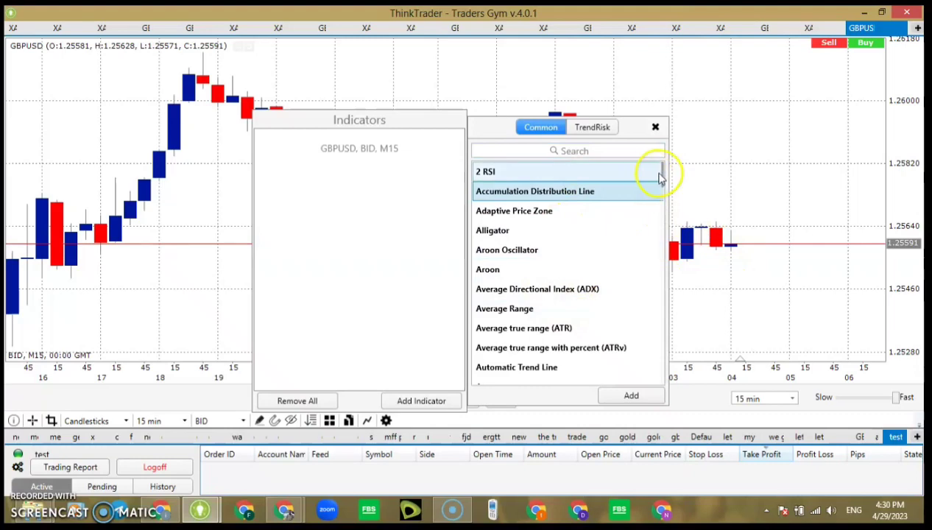
left_click_drag(662, 181, 652, 98)
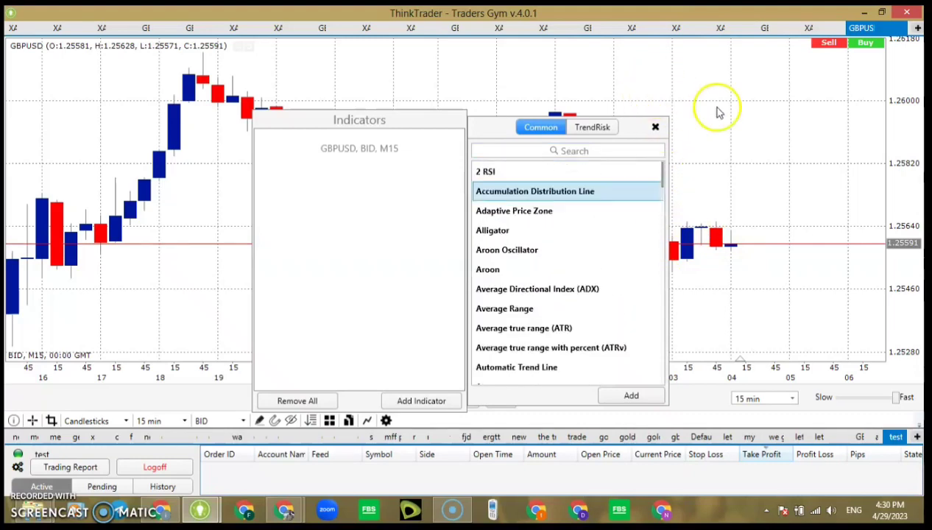
left_click(744, 131)
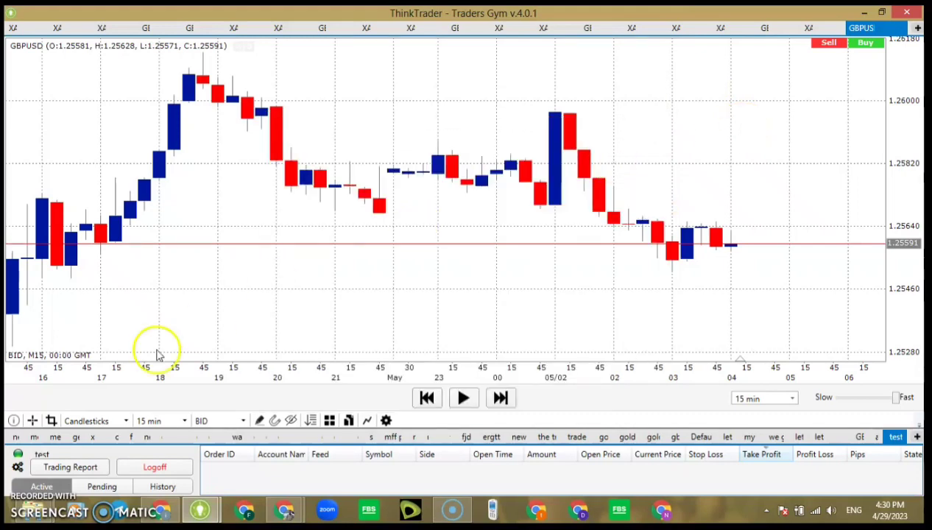
left_click(291, 422)
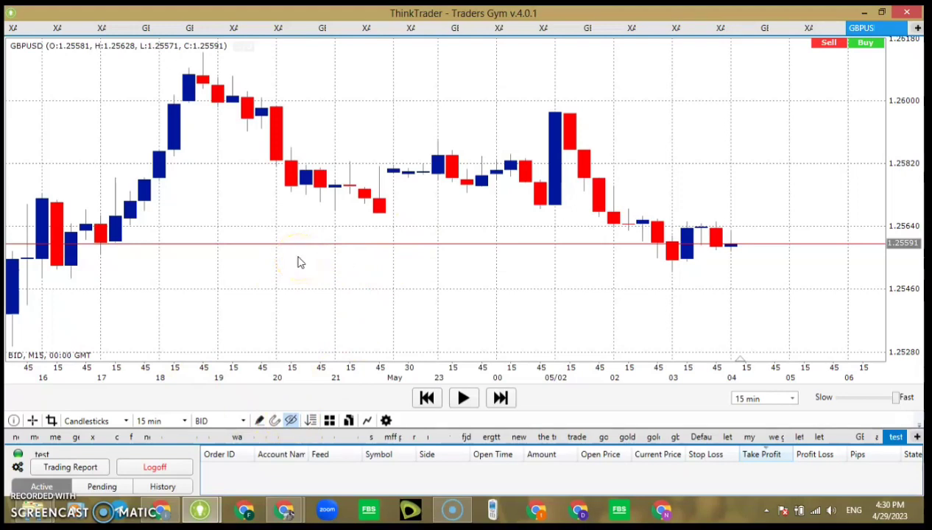
left_click(302, 422)
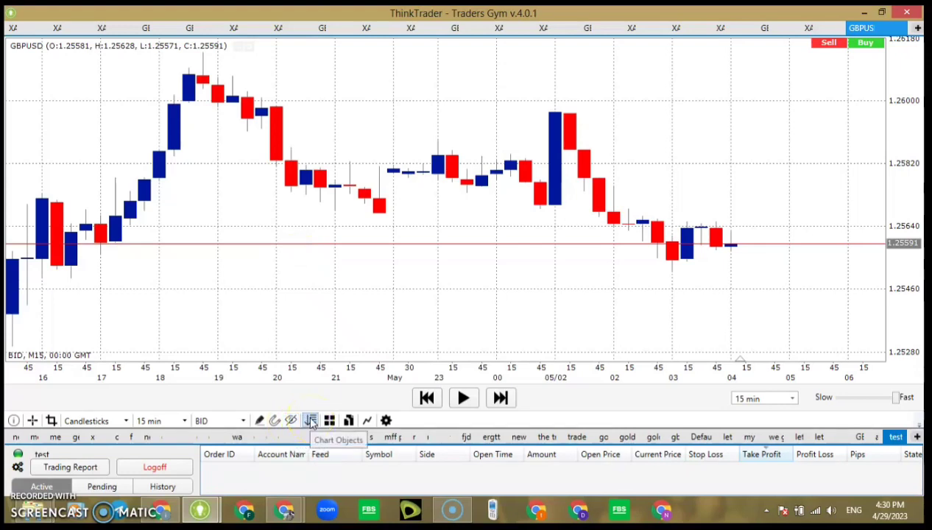
left_click(310, 422)
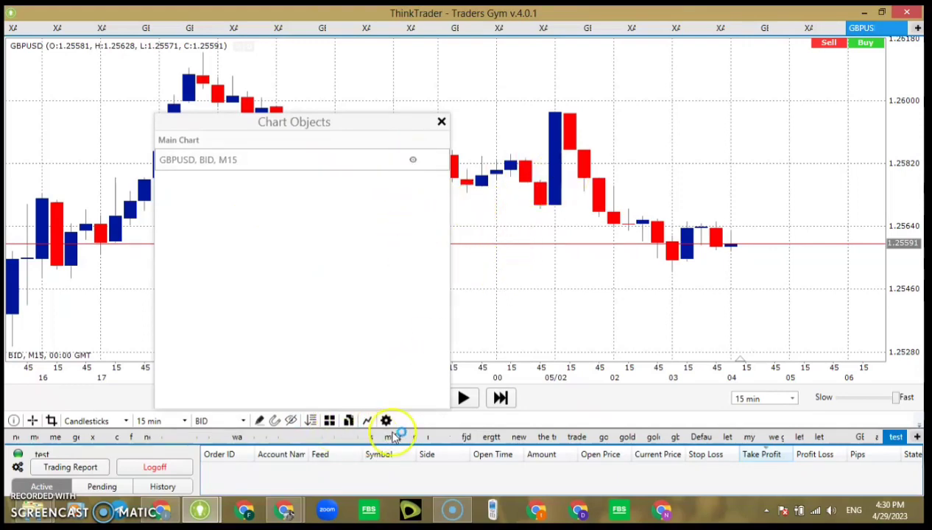
left_click(442, 121)
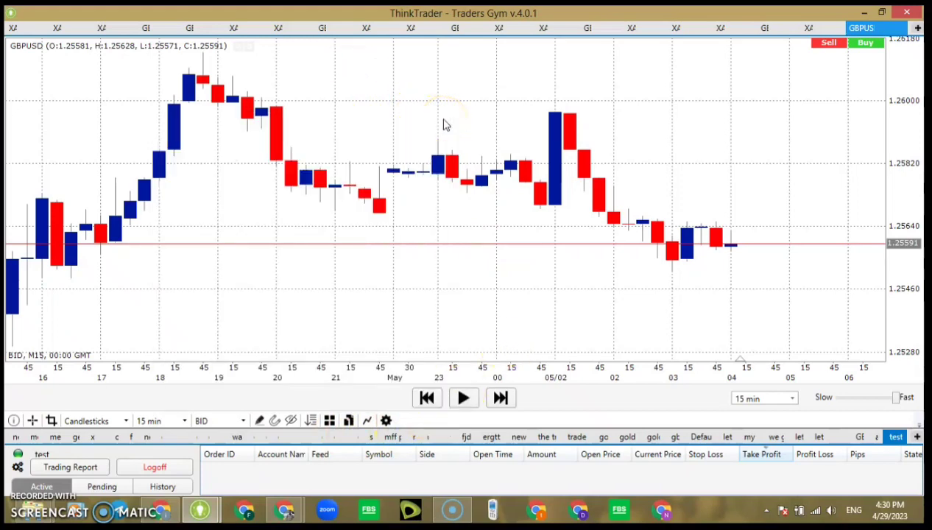
Set up a 10000 GBPUSD sell with stop loss 1.25891 and take profit 1.25291 as prices.
left_click(825, 45)
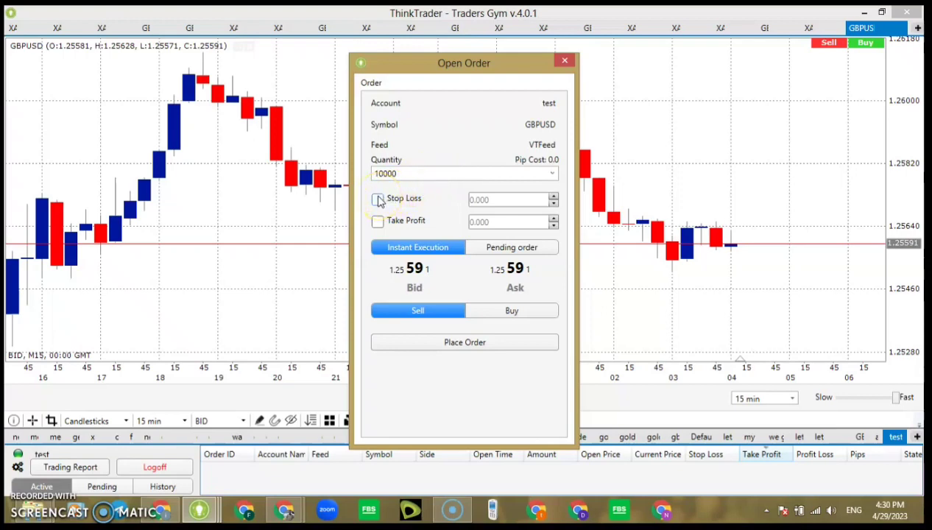
left_click(378, 200)
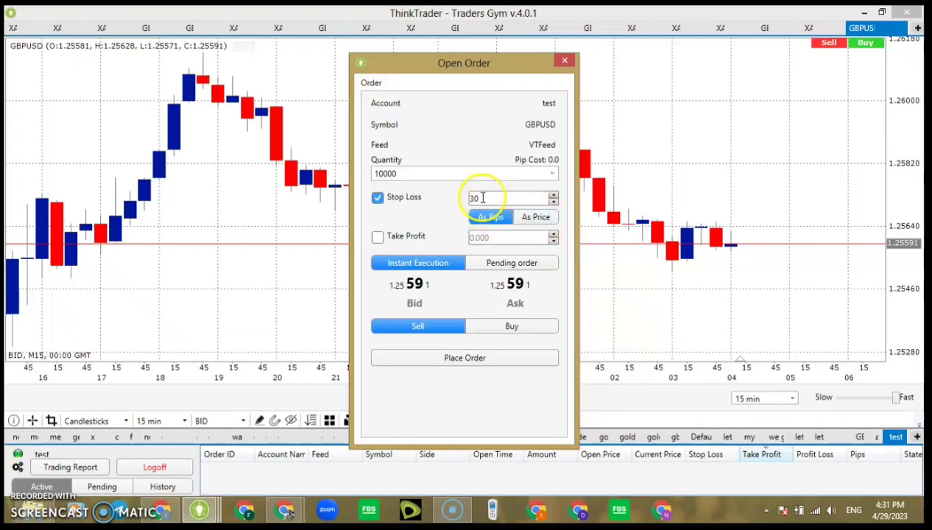
left_click(536, 217)
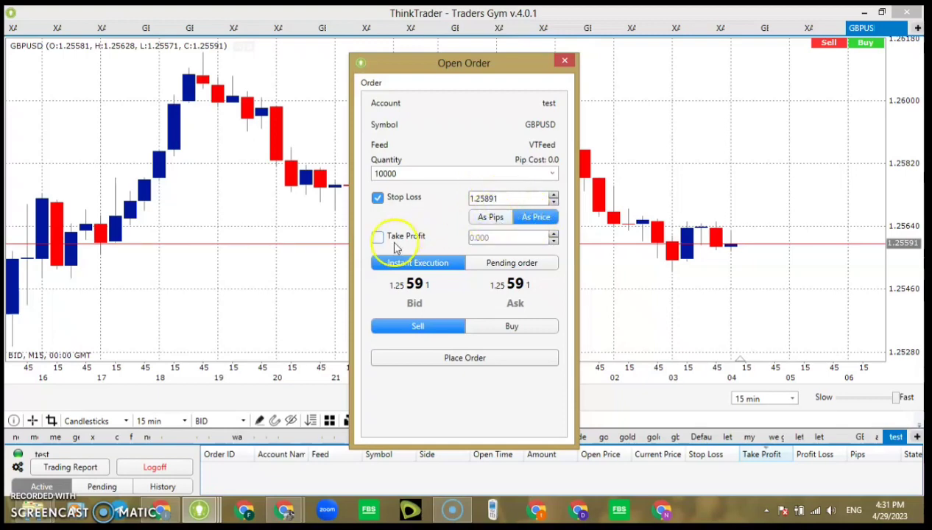
left_click(378, 238)
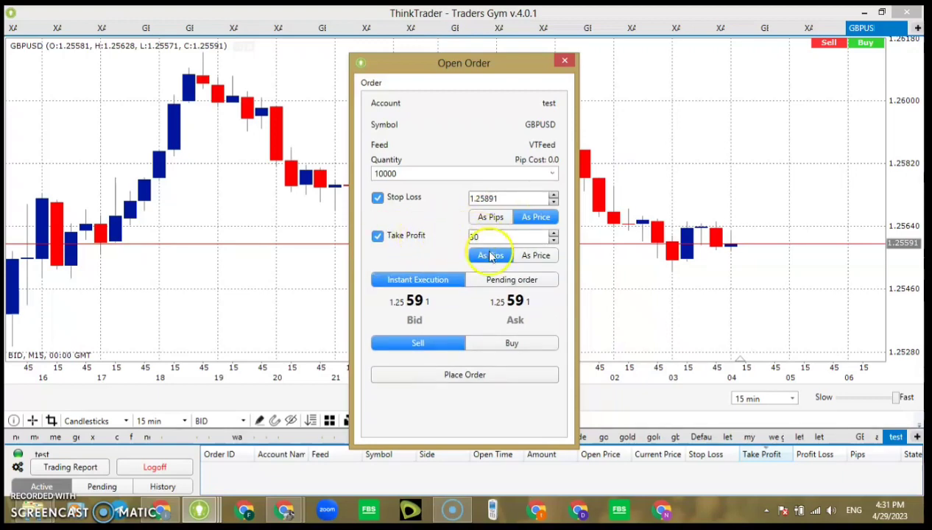
left_click(532, 255)
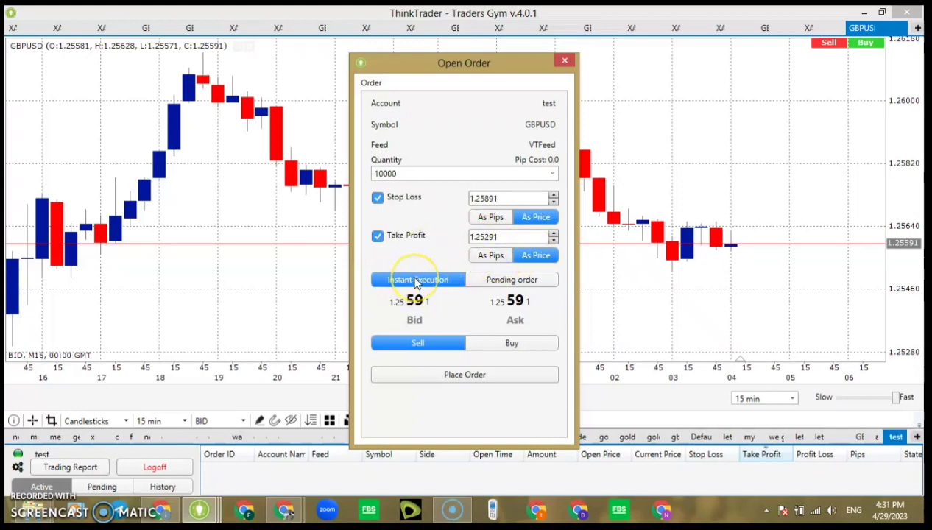
Keep instant execution, set stop loss to 30 pips and take profit to 90 pips, and place the sell.
left_click(484, 282)
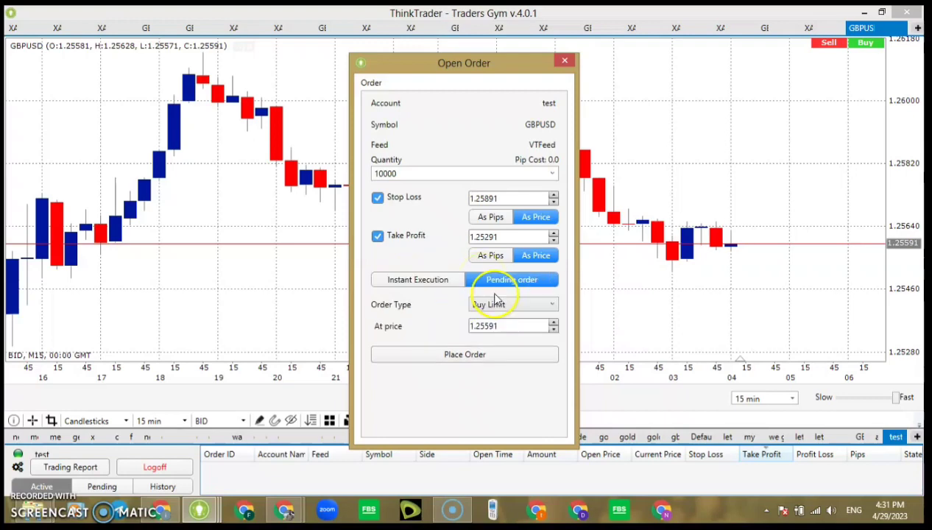
left_click(511, 306)
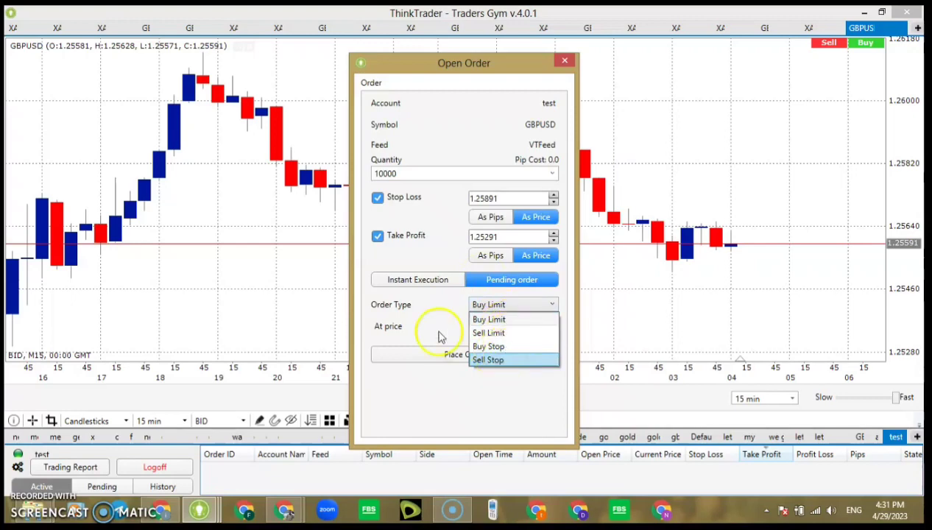
left_click(409, 259)
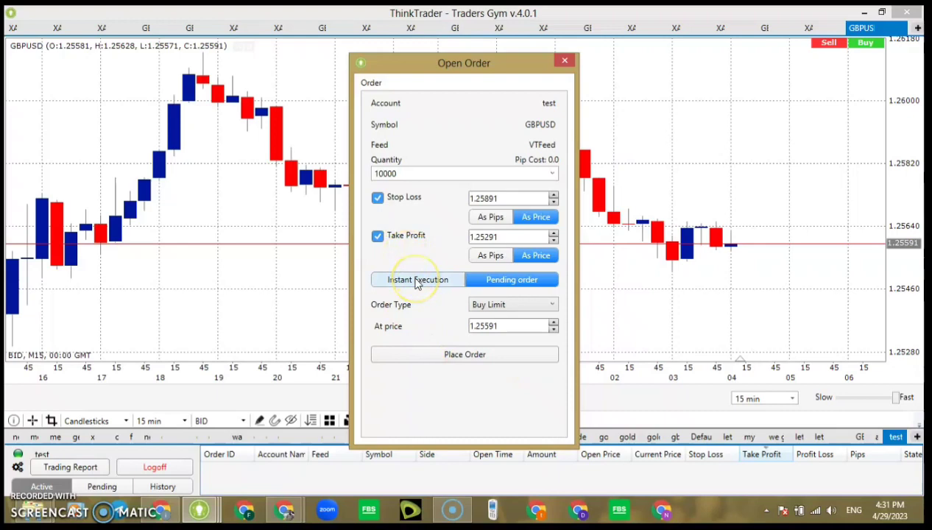
left_click(418, 283)
left_click(486, 219)
left_click(488, 257)
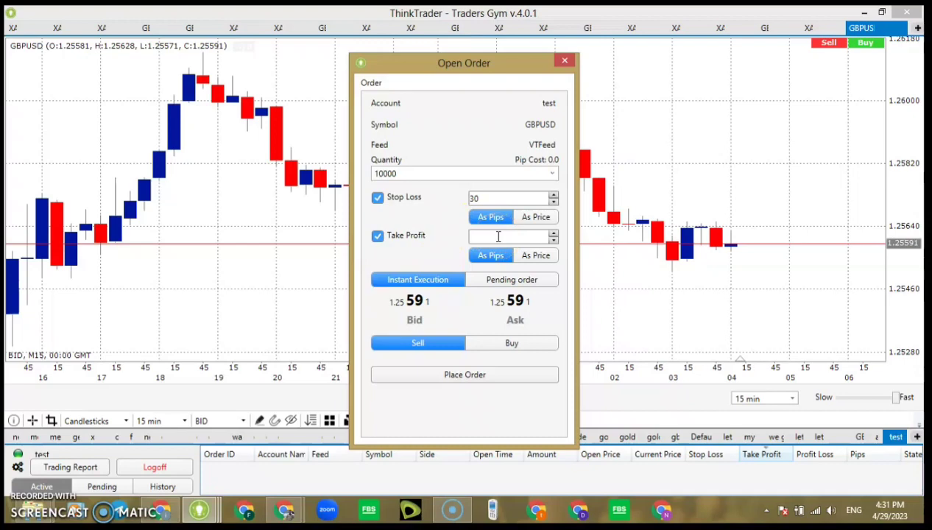
left_click(482, 379)
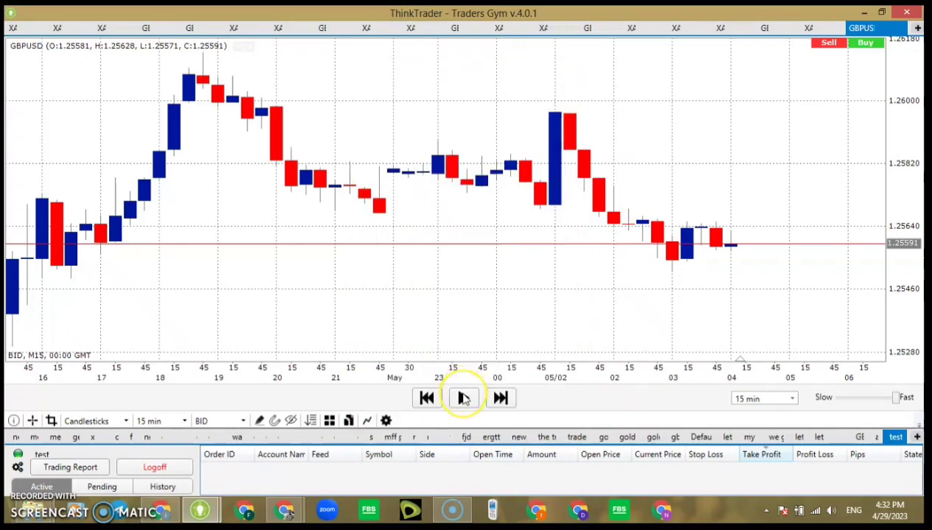
Replay the market until the open sell shows 45.50 profit at 1.25136, then pause.
left_click(463, 398)
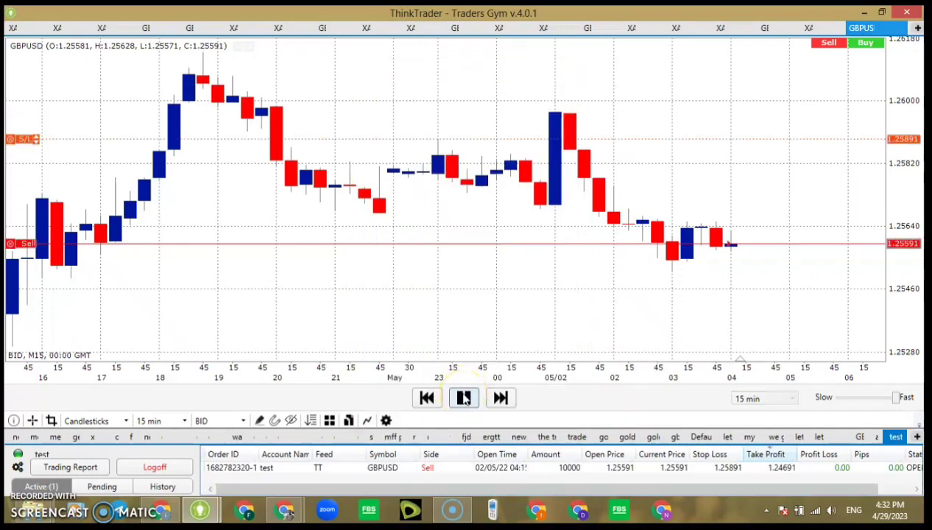
left_click(526, 290)
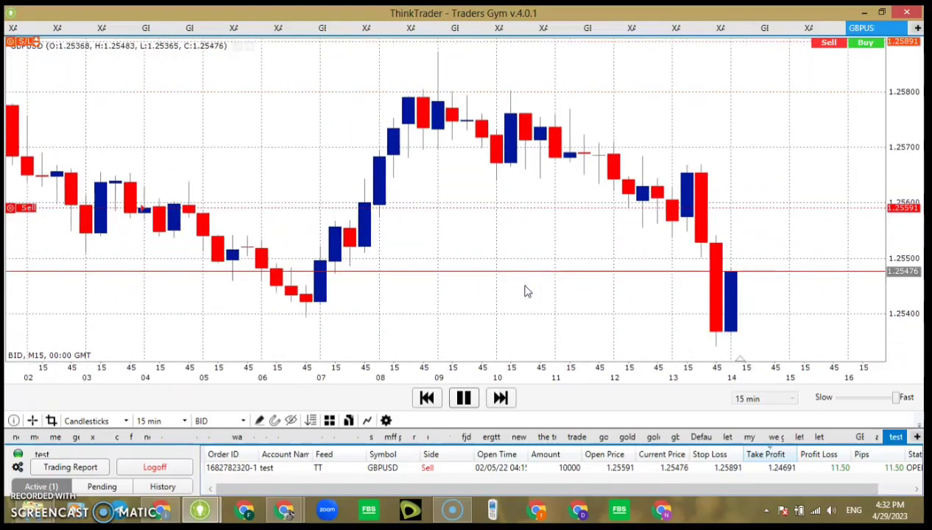
left_click(464, 402)
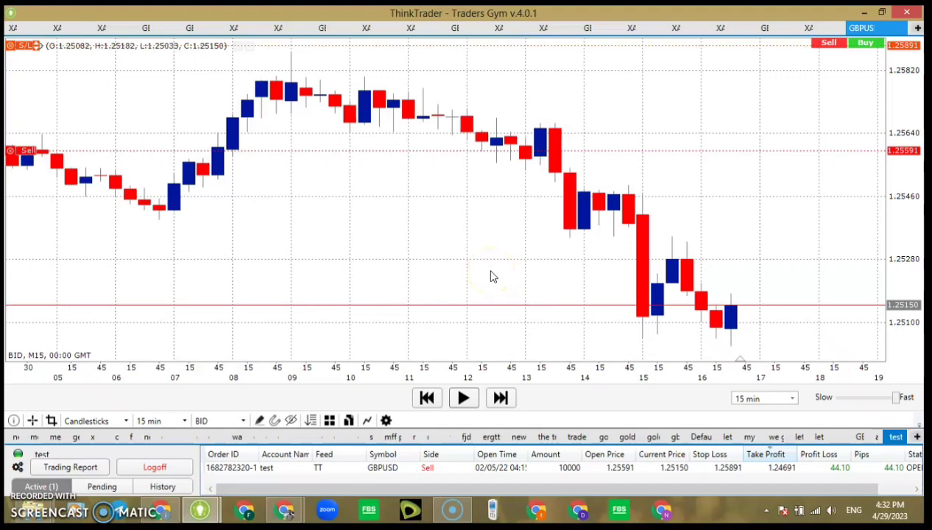
Zoom out the GBPUSD chart to display many candles alongside the stop loss, entry and take profit lines.
scroll(492, 277, "down", 2)
scroll(492, 277, "down", 2)
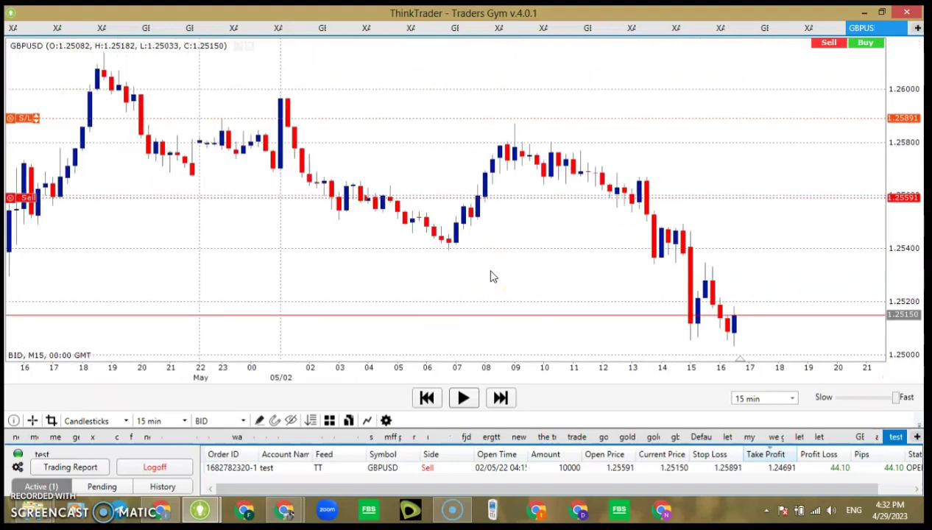
scroll(493, 277, "down", 2)
scroll(493, 277, "down", 2)
left_click(552, 292)
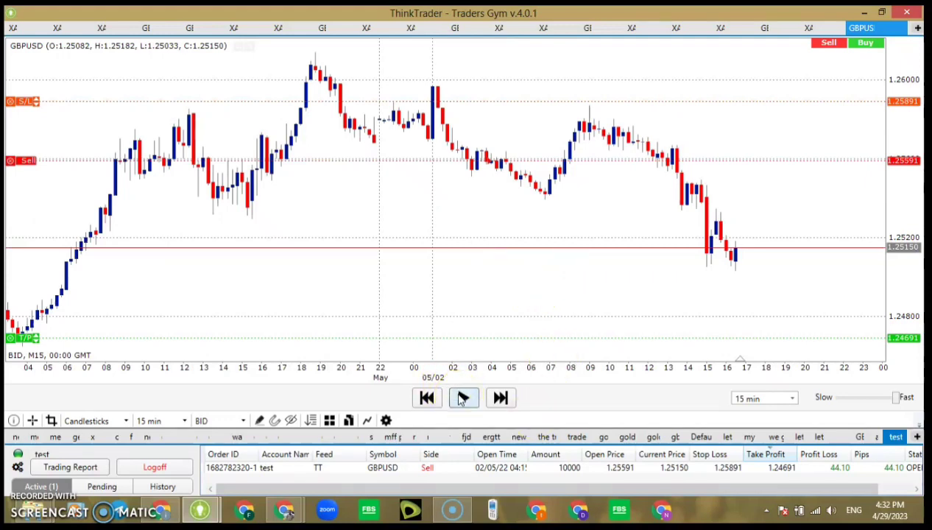
Replay the GBPUSD market so the 1.25591 sell trade reaches 1.25150 with 44.10 profit.
left_click(463, 400)
left_click(482, 310)
left_click(499, 288)
left_click(463, 398)
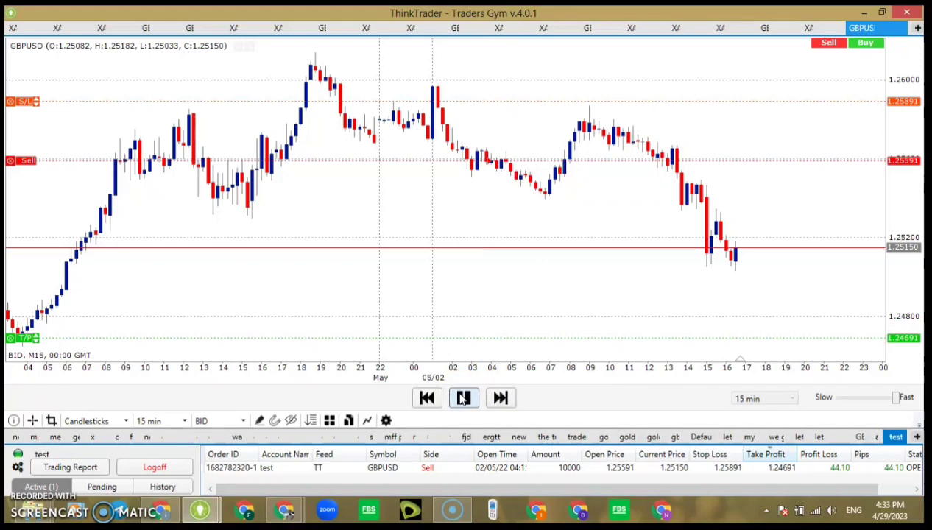